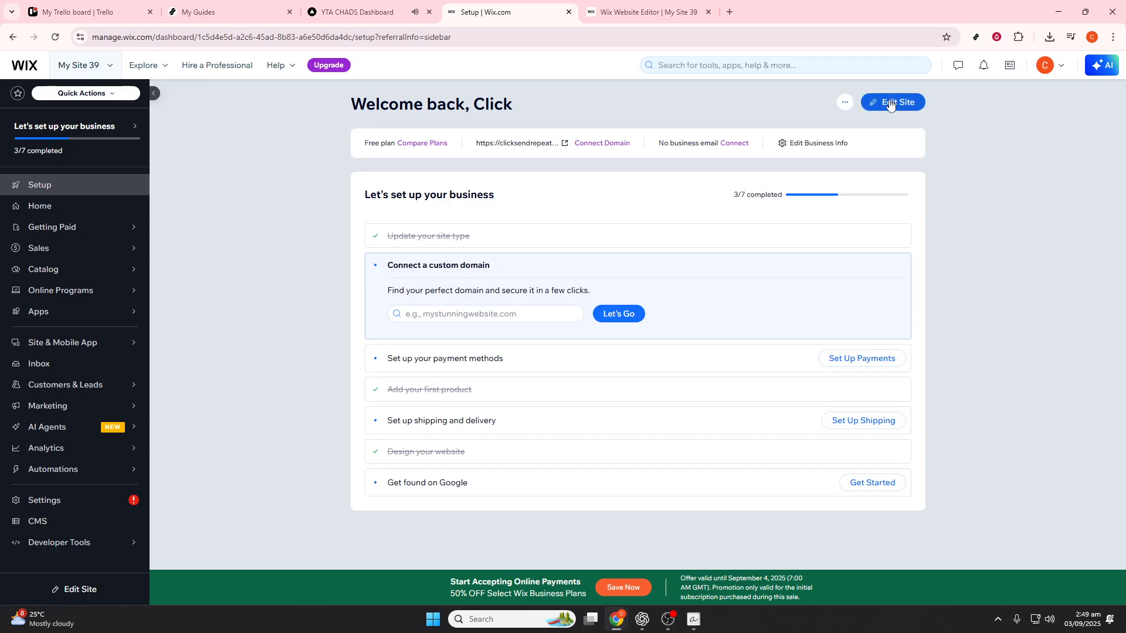
Step: Switch to the open Wix Editor for My Site 39 and open the Product Page from the store pages
left_click(683, 17)
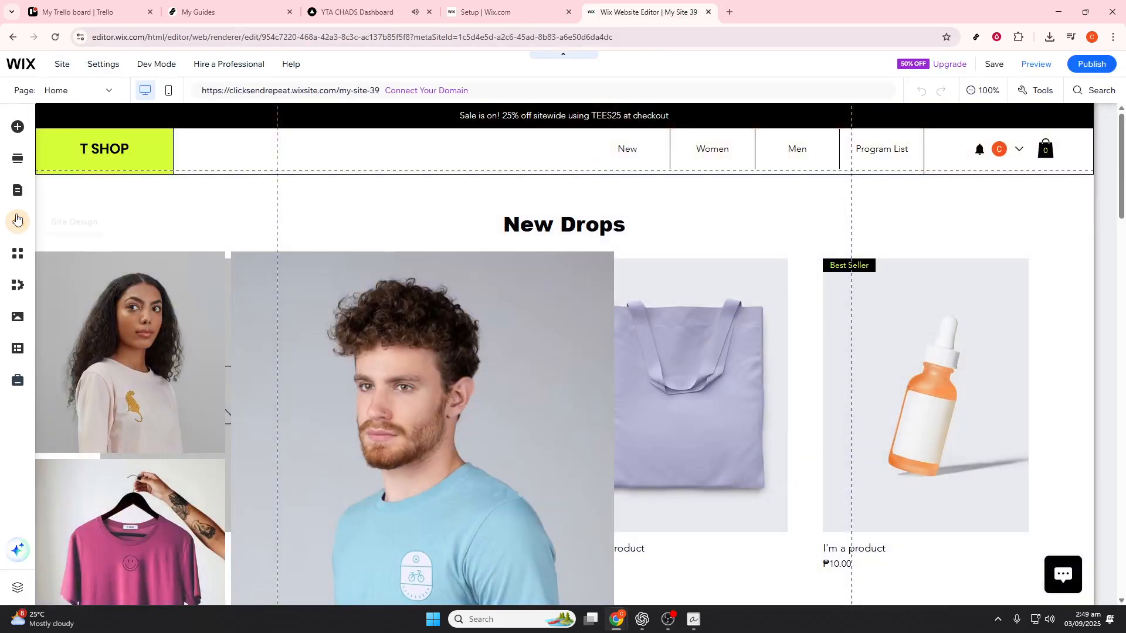
left_click(17, 191)
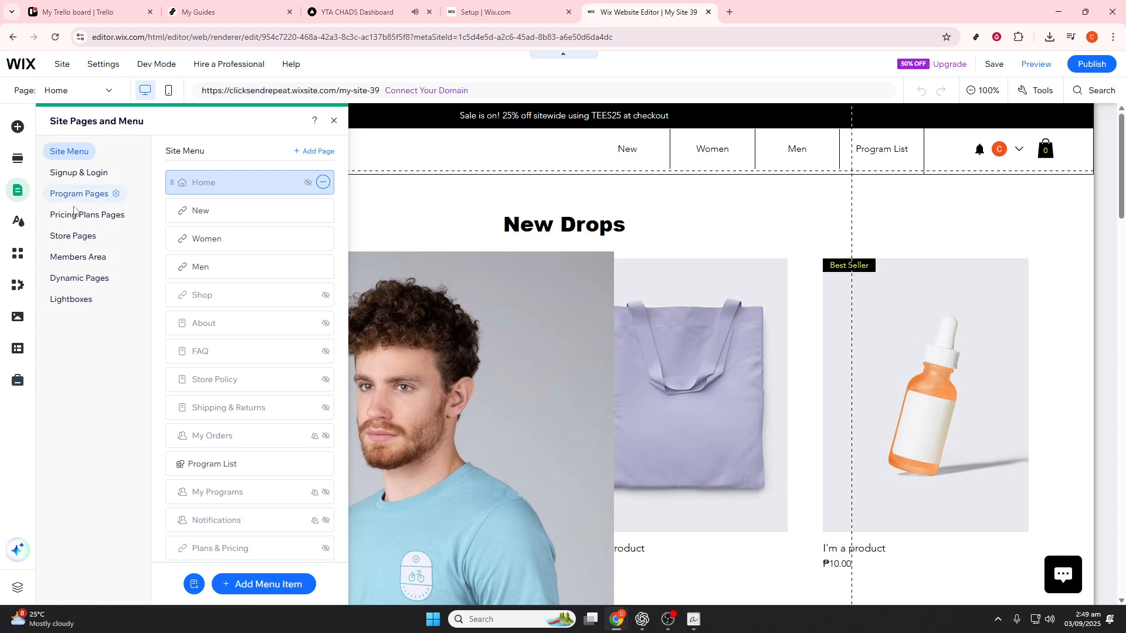
left_click(76, 239)
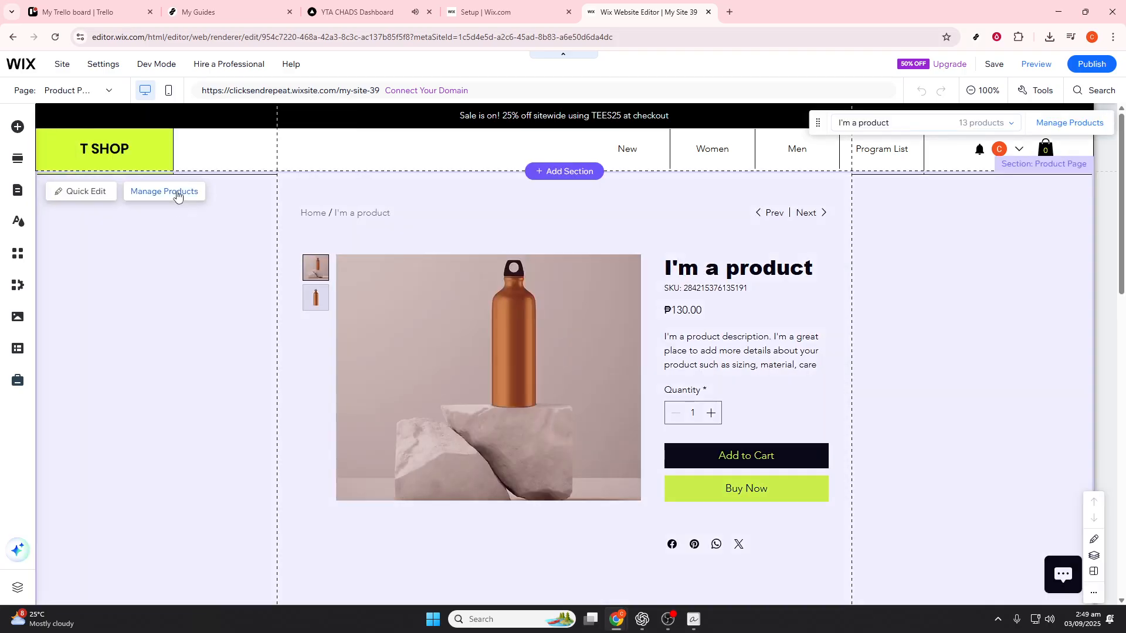
Step: Open product management for the store and start a new digital file product
left_click(177, 196)
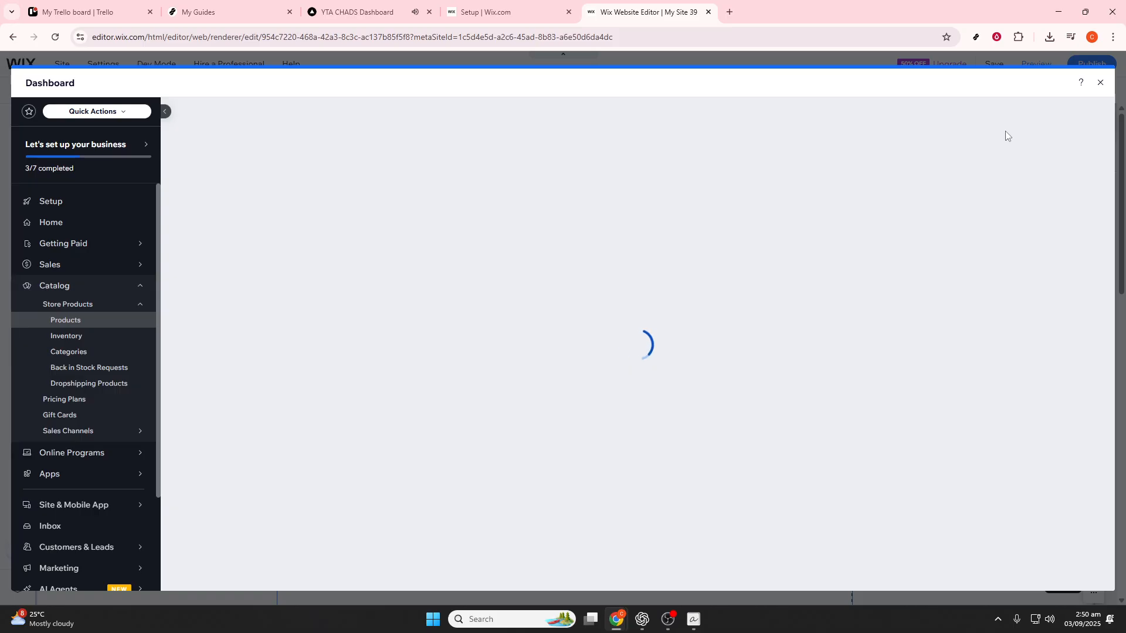
left_click(981, 134)
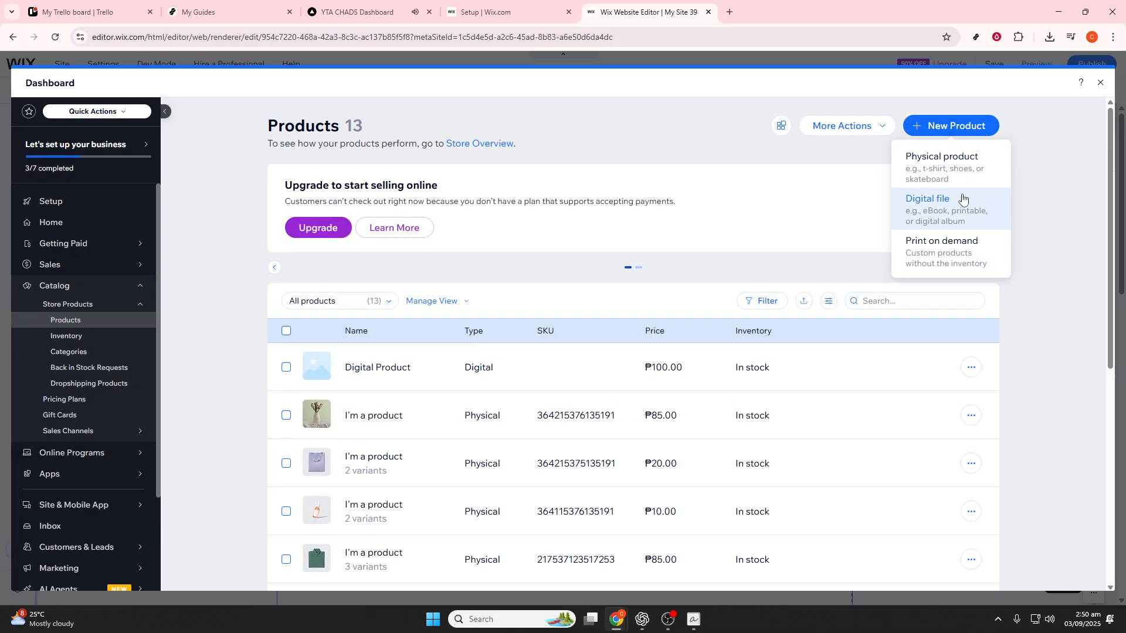
left_click(962, 198)
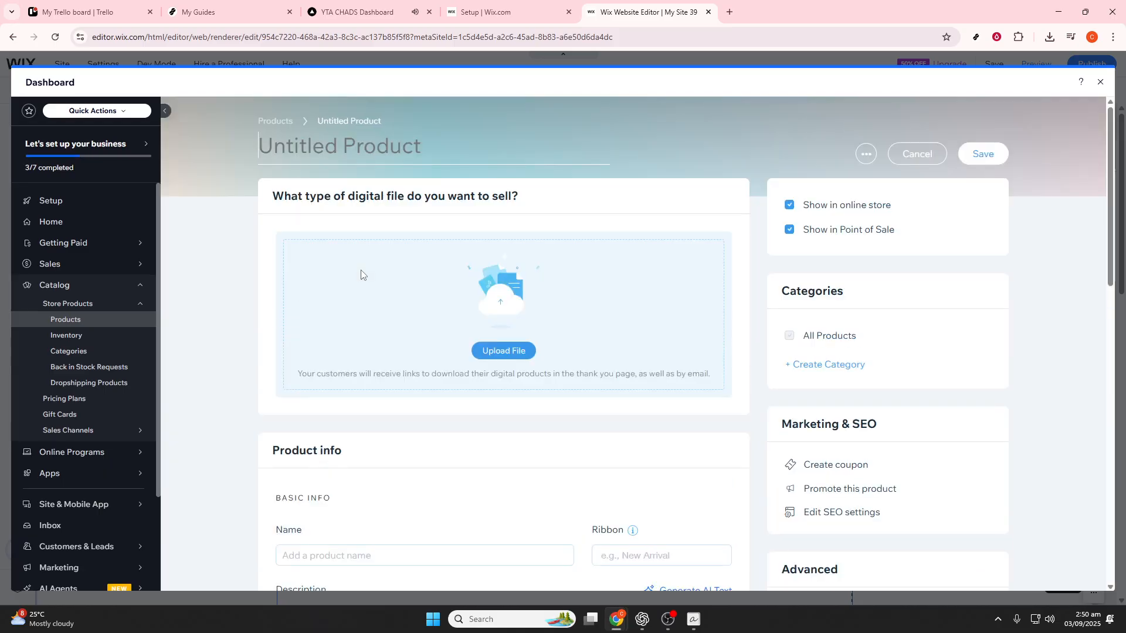
left_click(503, 352)
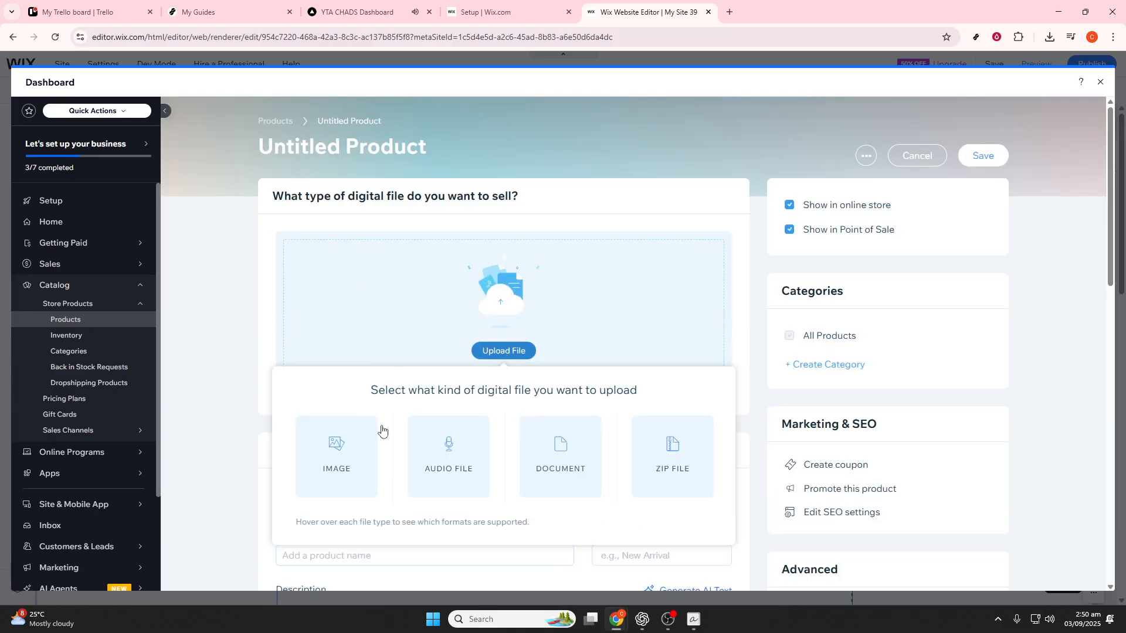
left_click(335, 461)
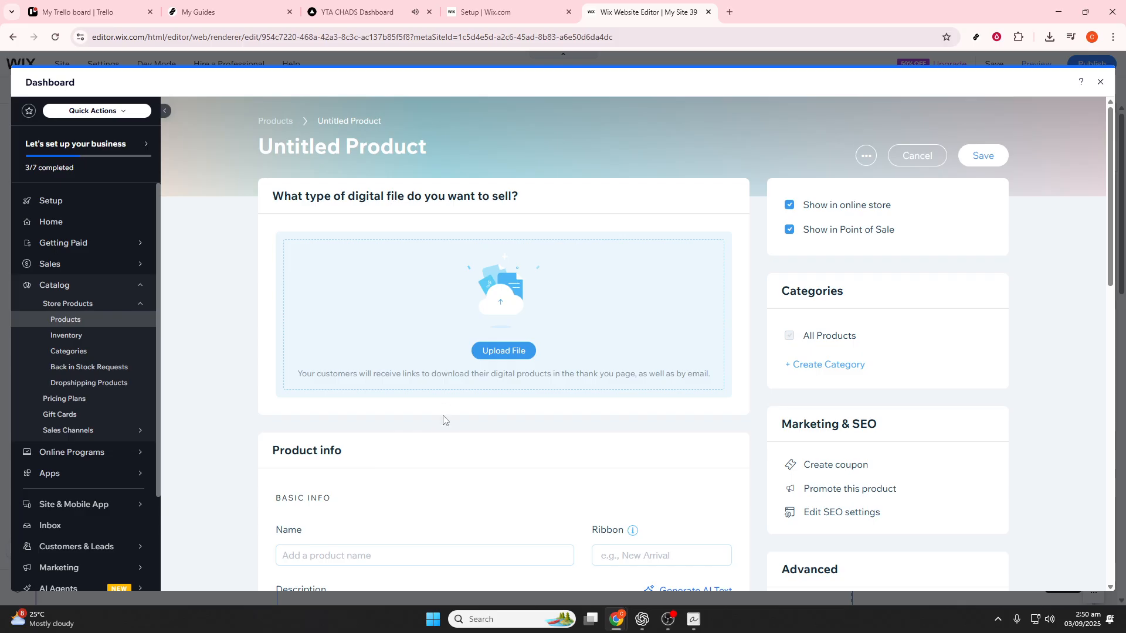
left_click(503, 351)
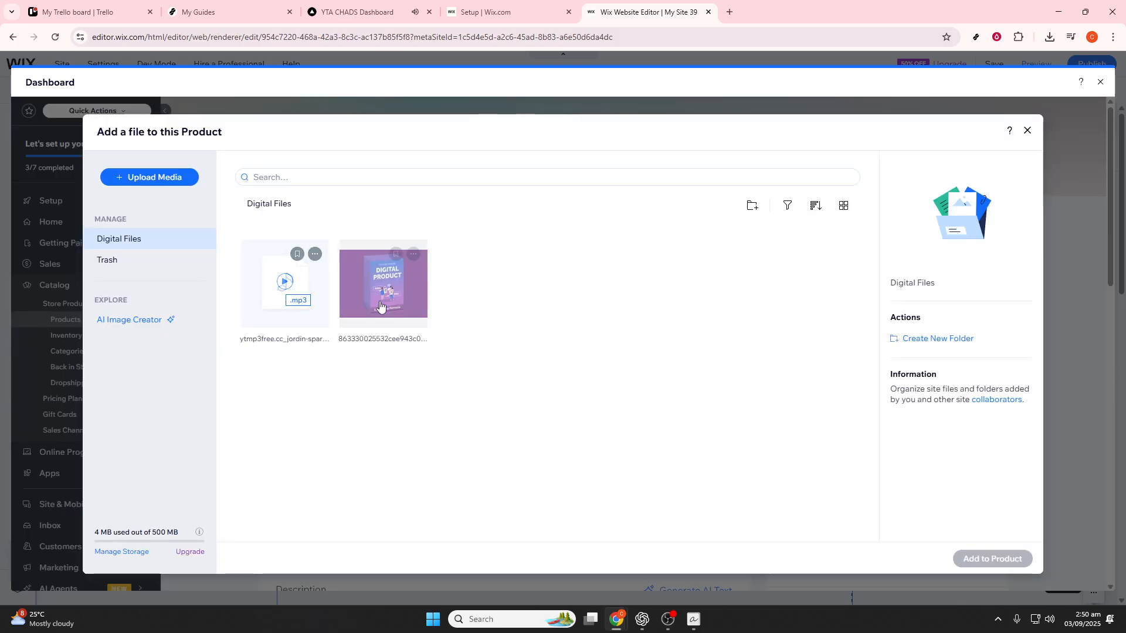
left_click(378, 308)
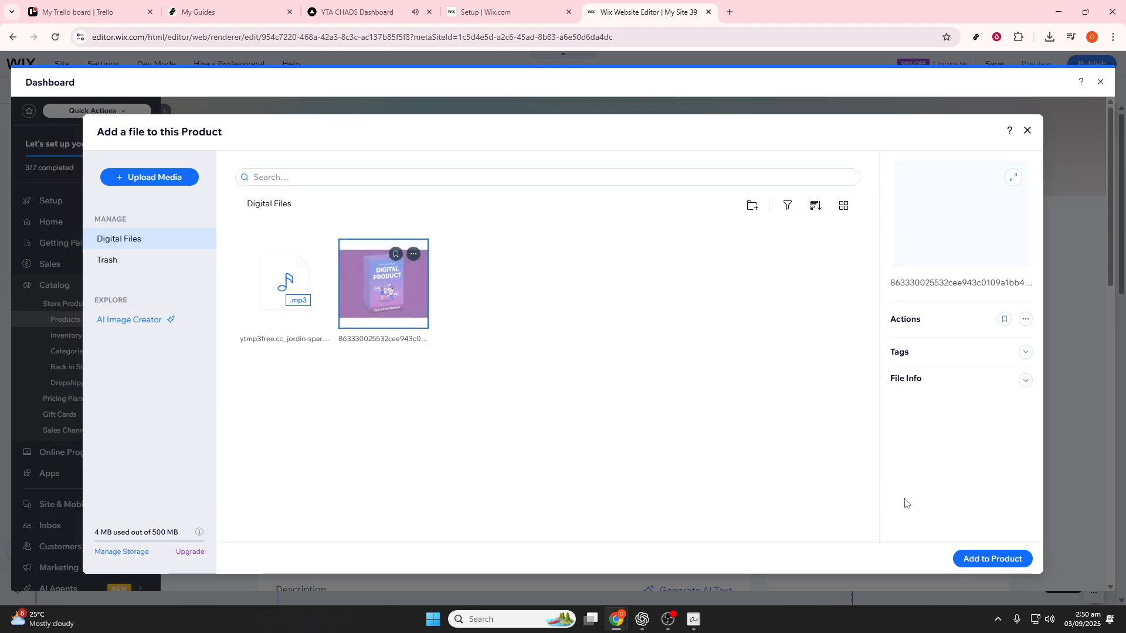
left_click(989, 559)
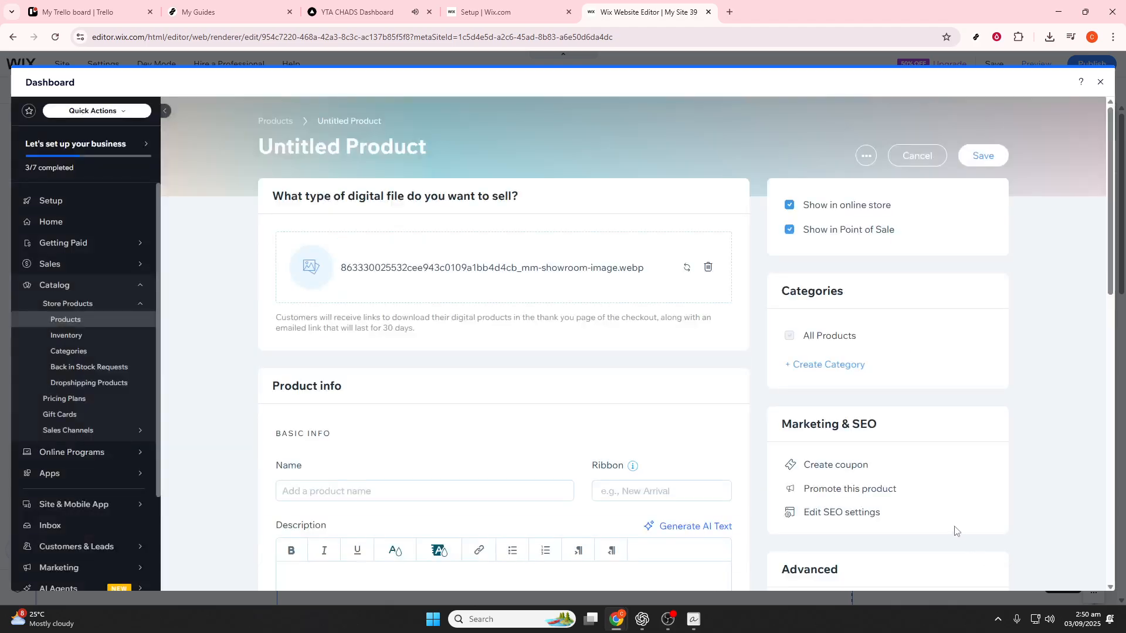
Step: Review the new product's basic info, media, pricing and inventory fields, and close the product dashboard without saving
scroll(352, 391, "down", 3)
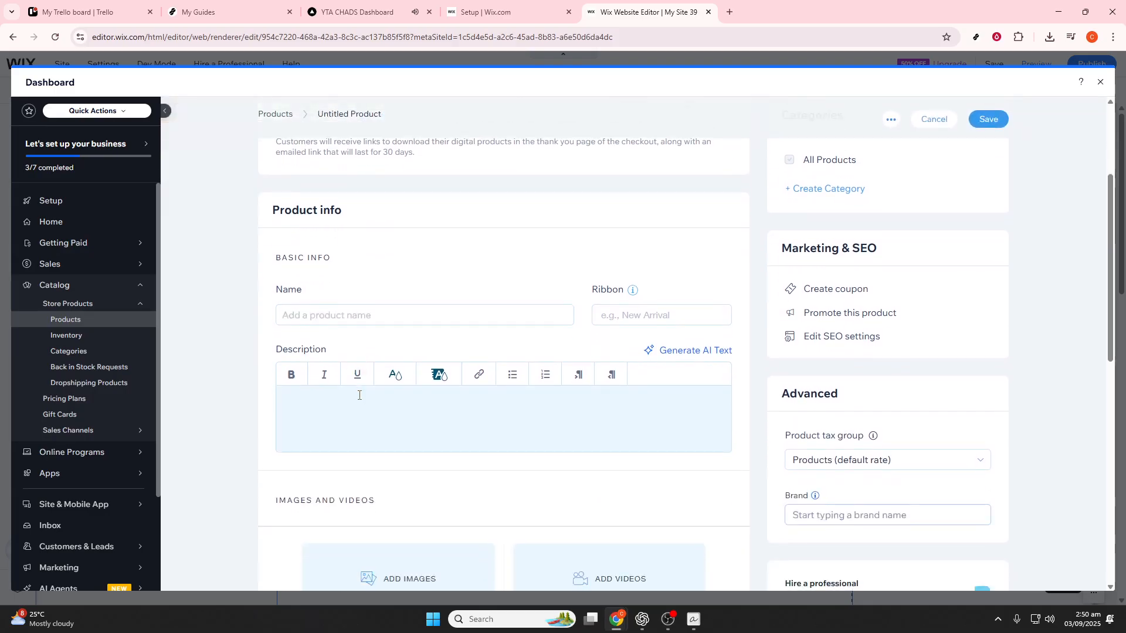
scroll(359, 396, "down", 3)
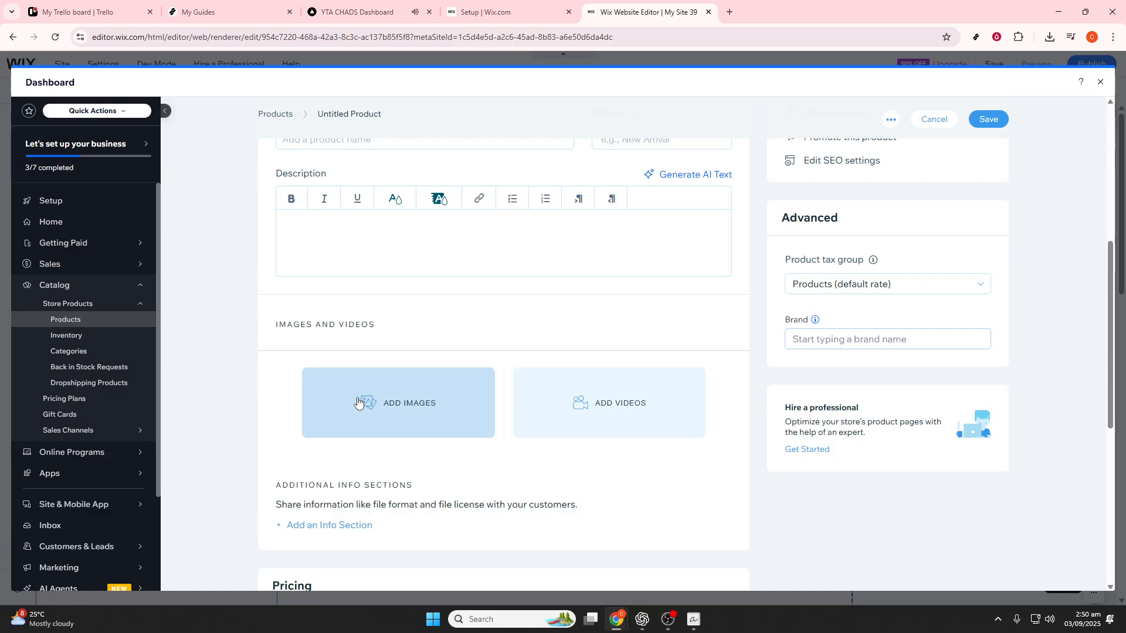
scroll(358, 401, "down", 2)
scroll(357, 402, "down", 2)
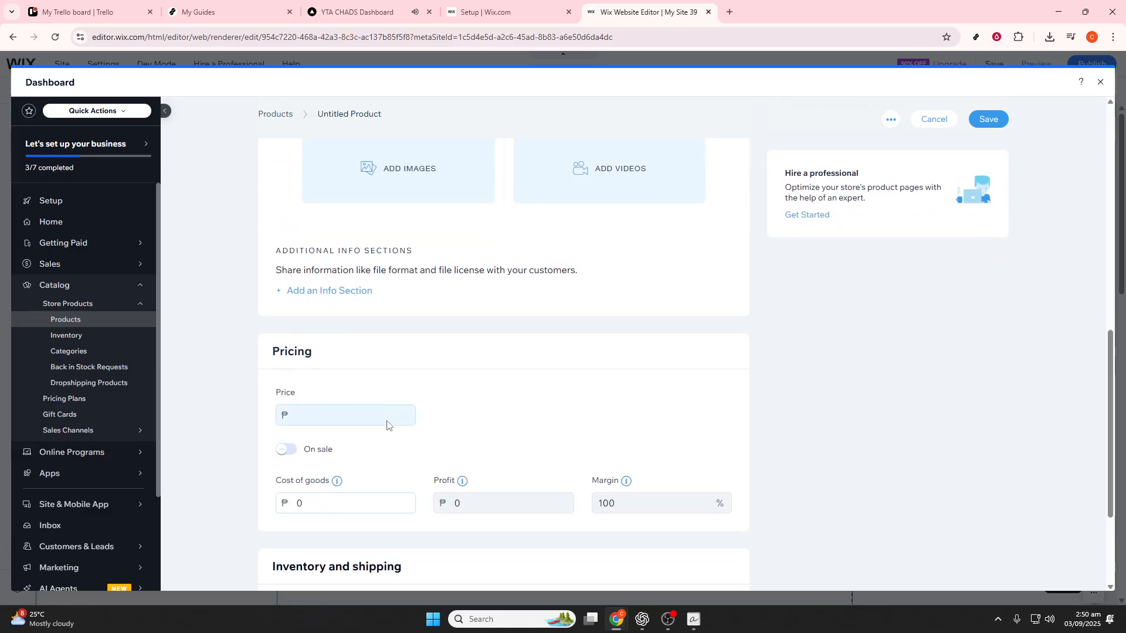
scroll(389, 422, "down", 2)
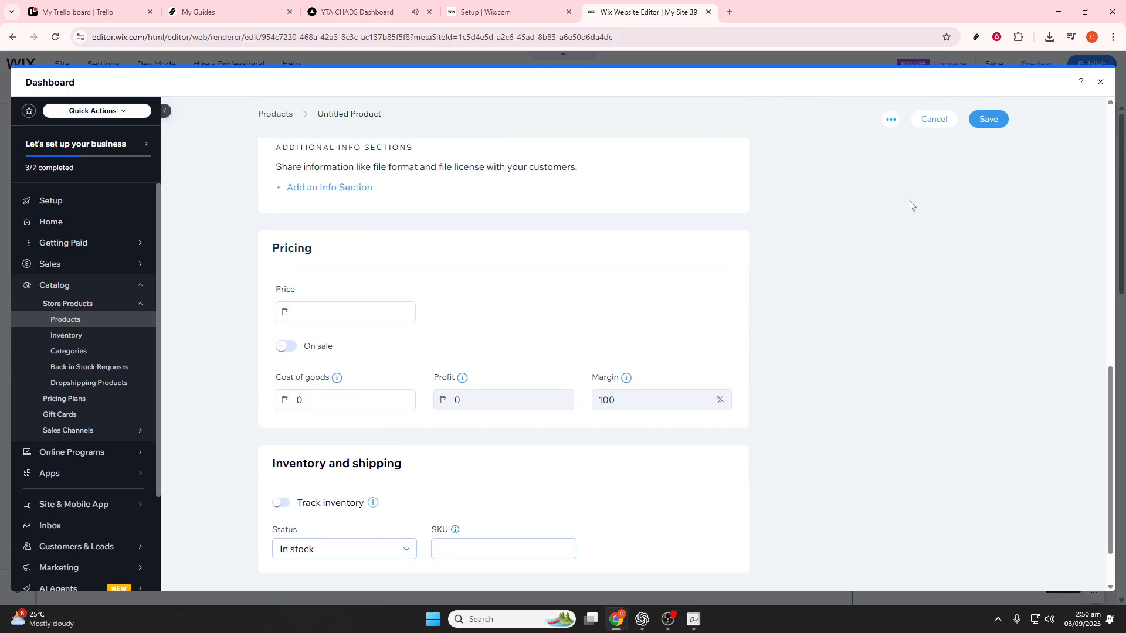
scroll(909, 203, "up", 2)
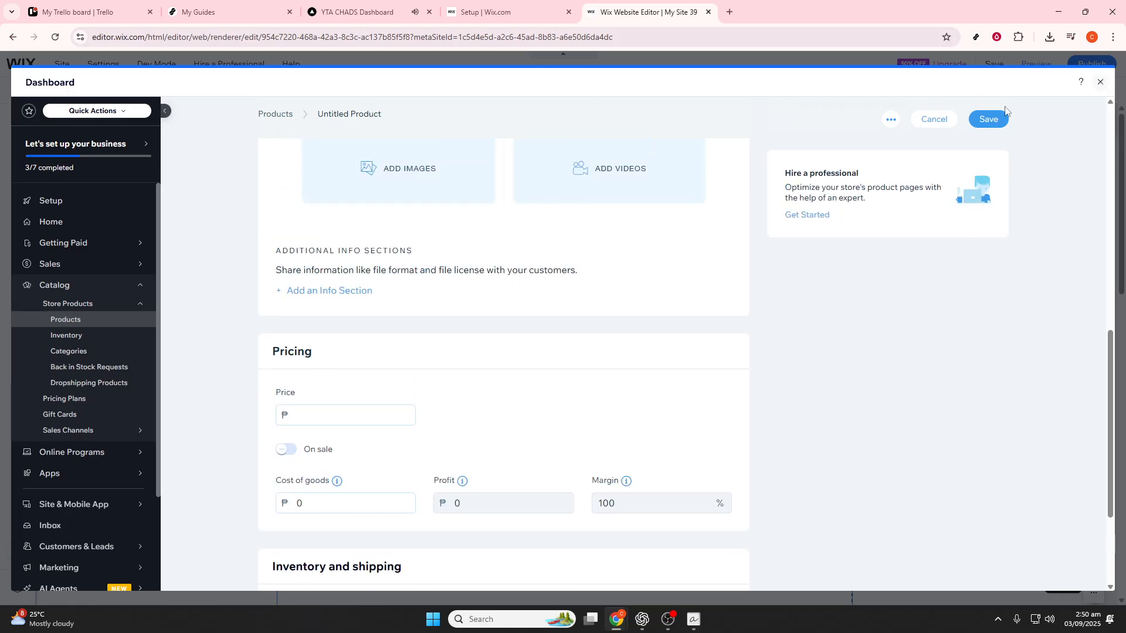
scroll(614, 337, "down", 3)
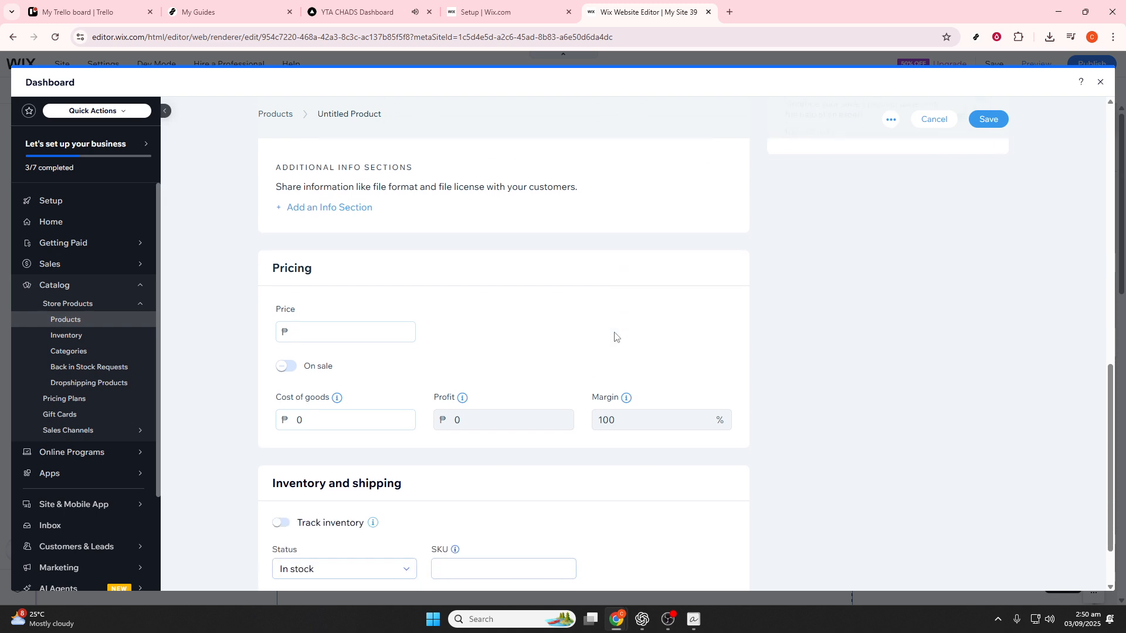
scroll(862, 258, "up", 2)
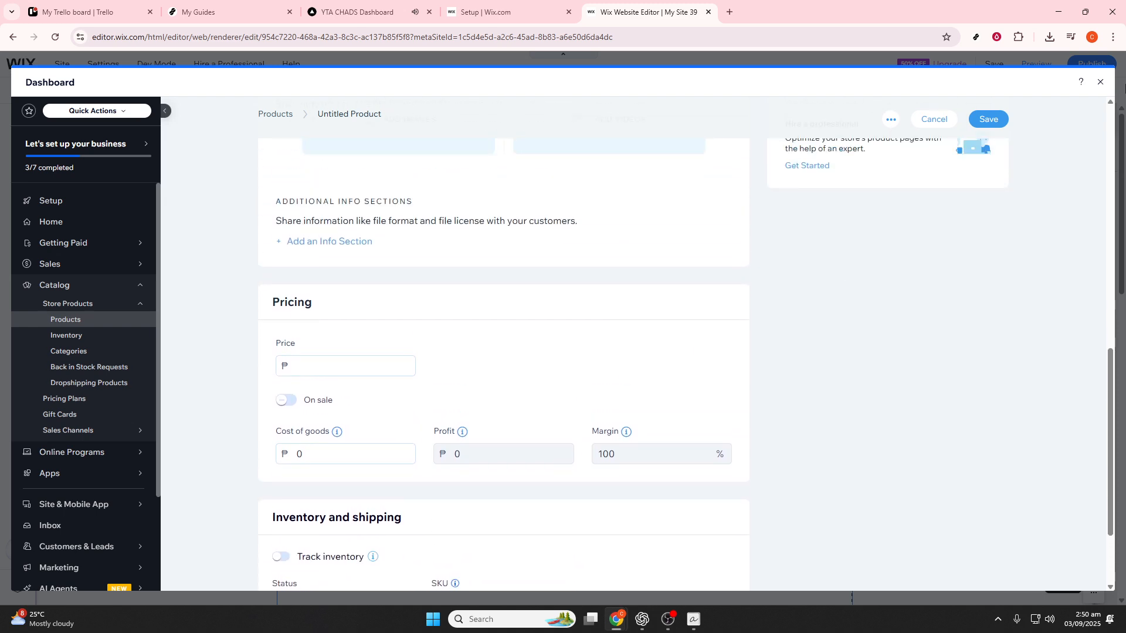
left_click(1098, 86)
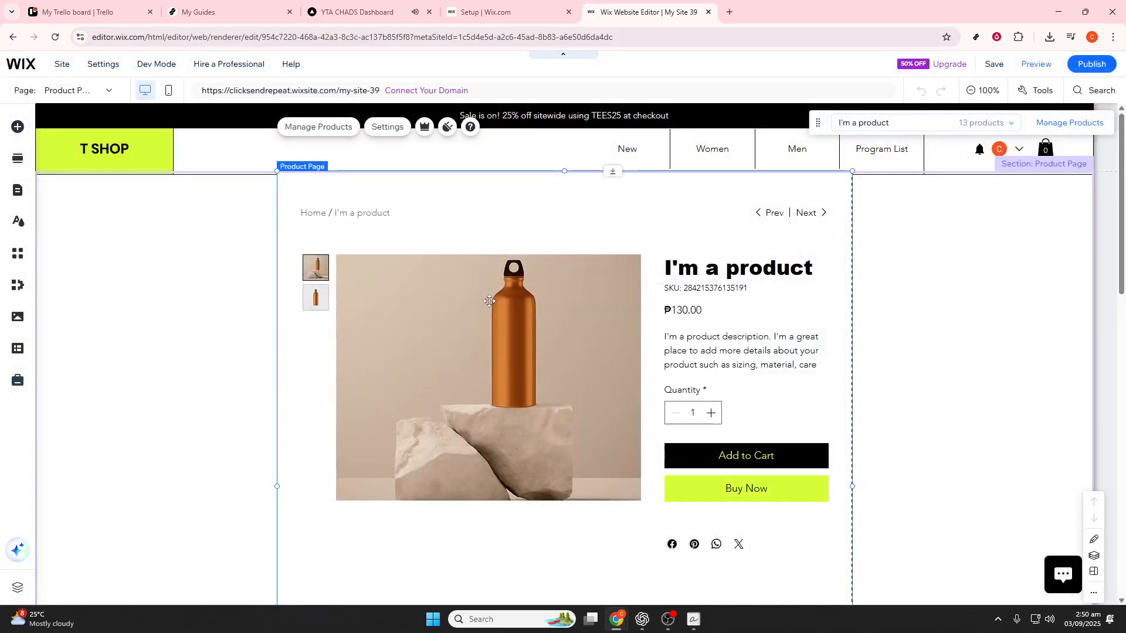
Step: Examine the Product Page layout from the product details through the info columns and related products to the footer
scroll(489, 300, "down", 3)
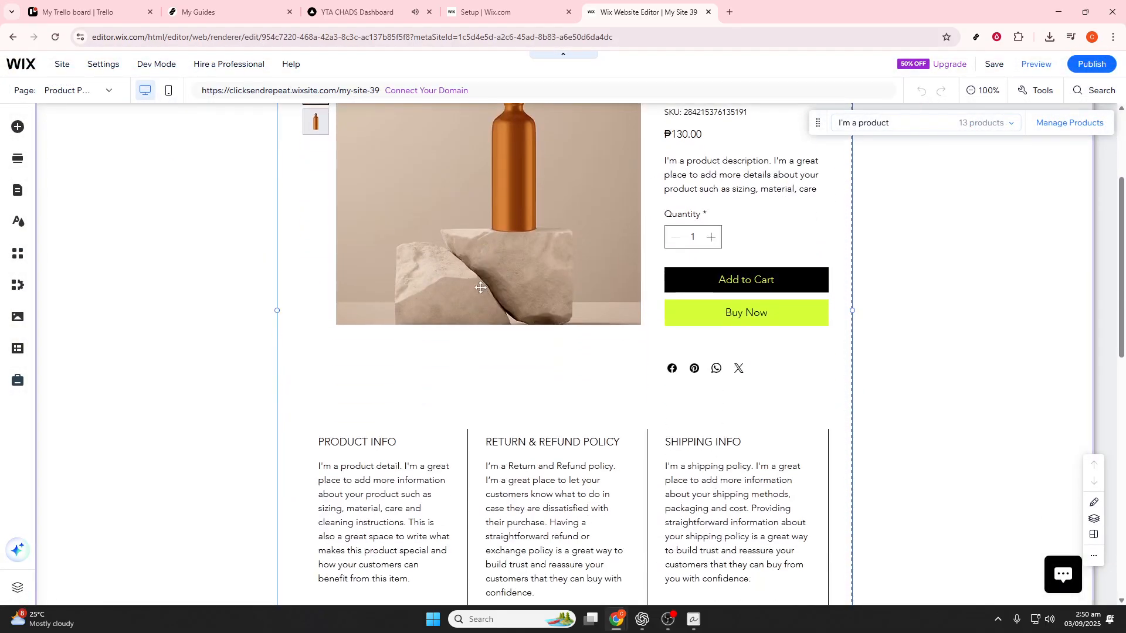
scroll(481, 288, "down", 1)
scroll(480, 287, "up", 3)
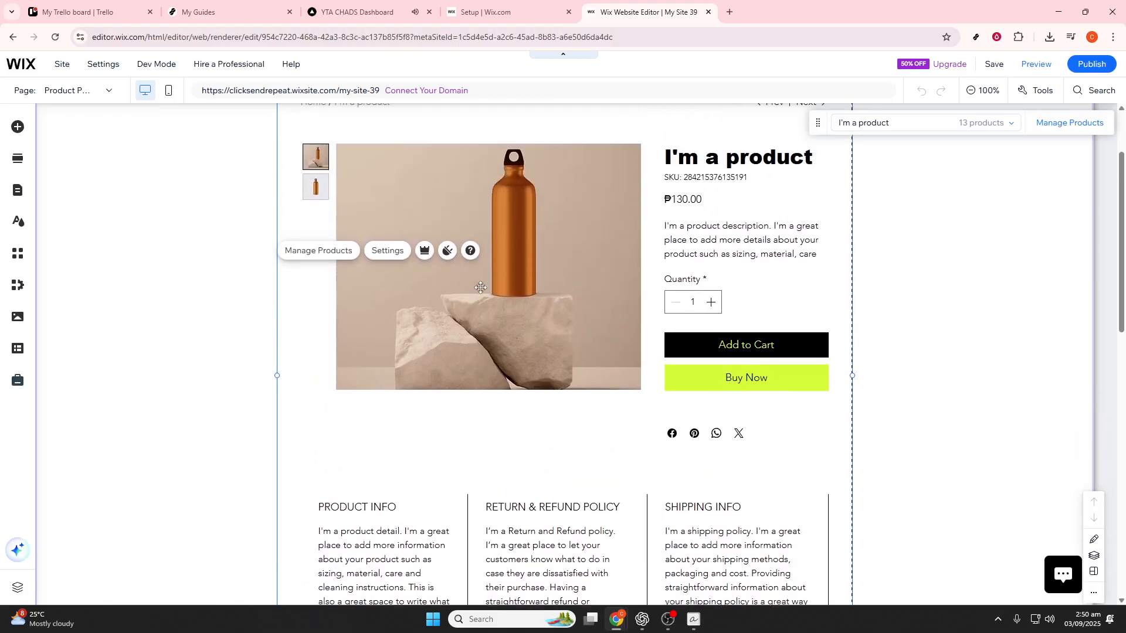
scroll(480, 286, "up", 1)
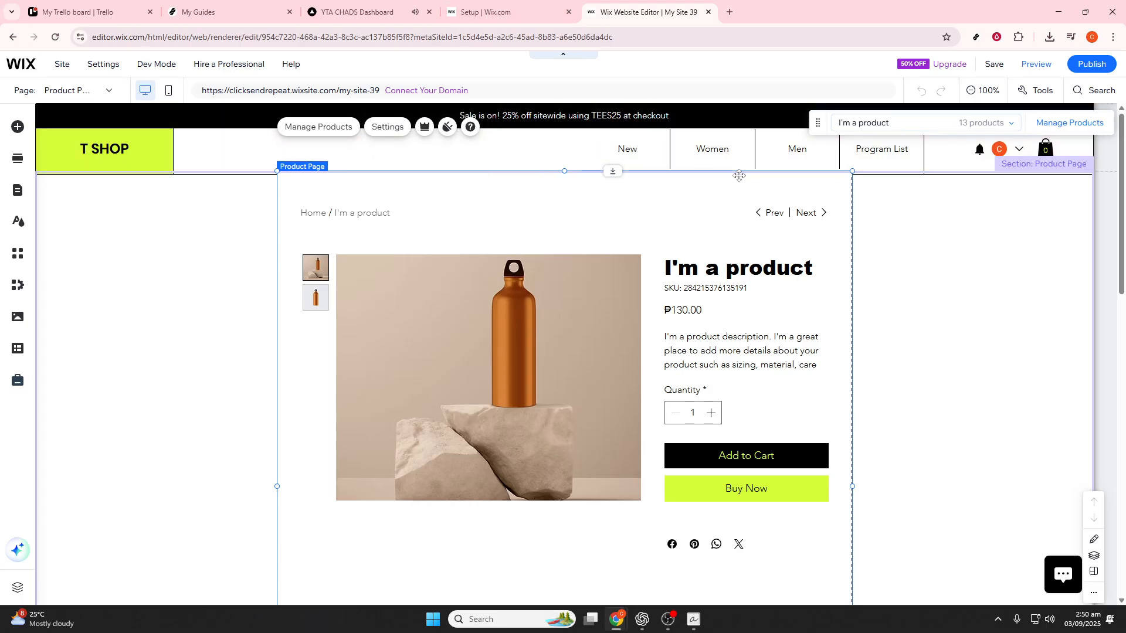
left_click(690, 210)
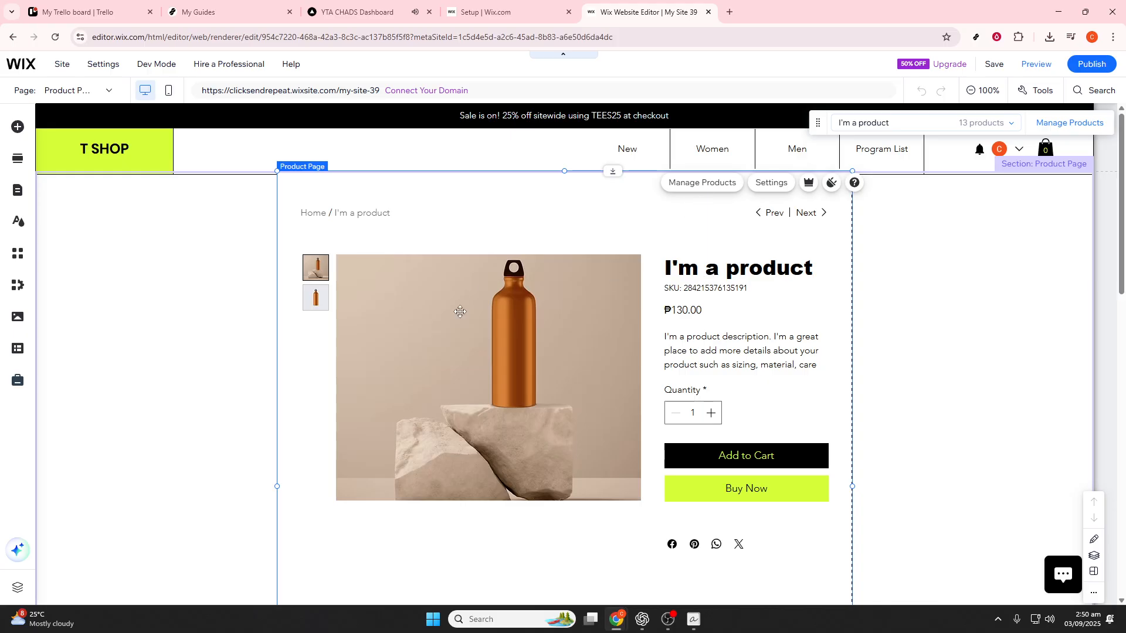
scroll(504, 346, "down", 3)
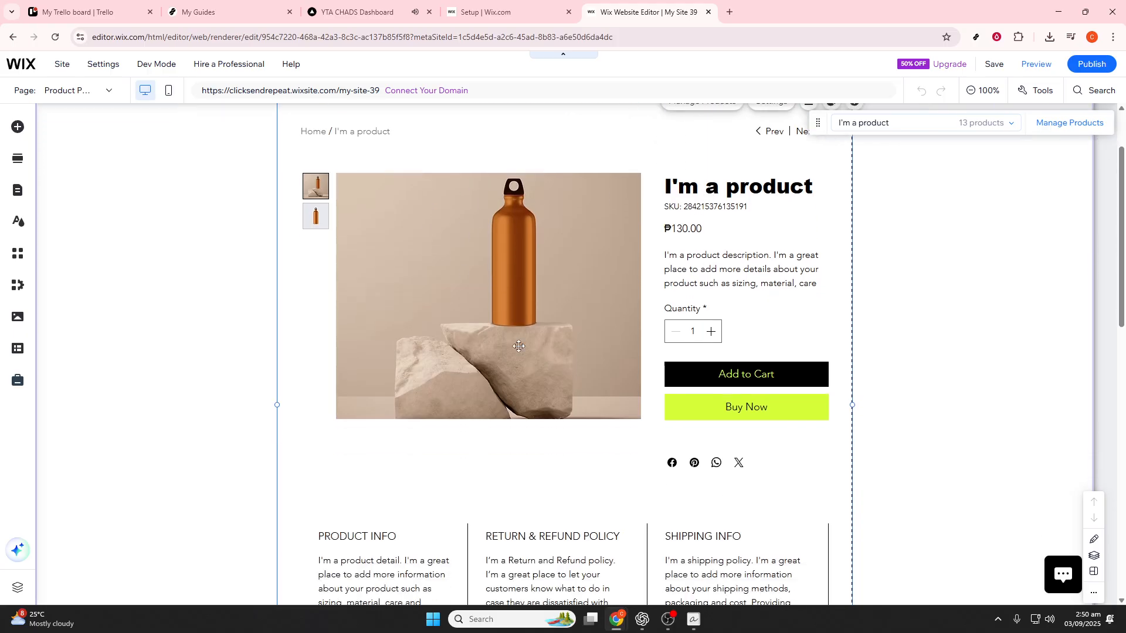
scroll(502, 349, "down", 4)
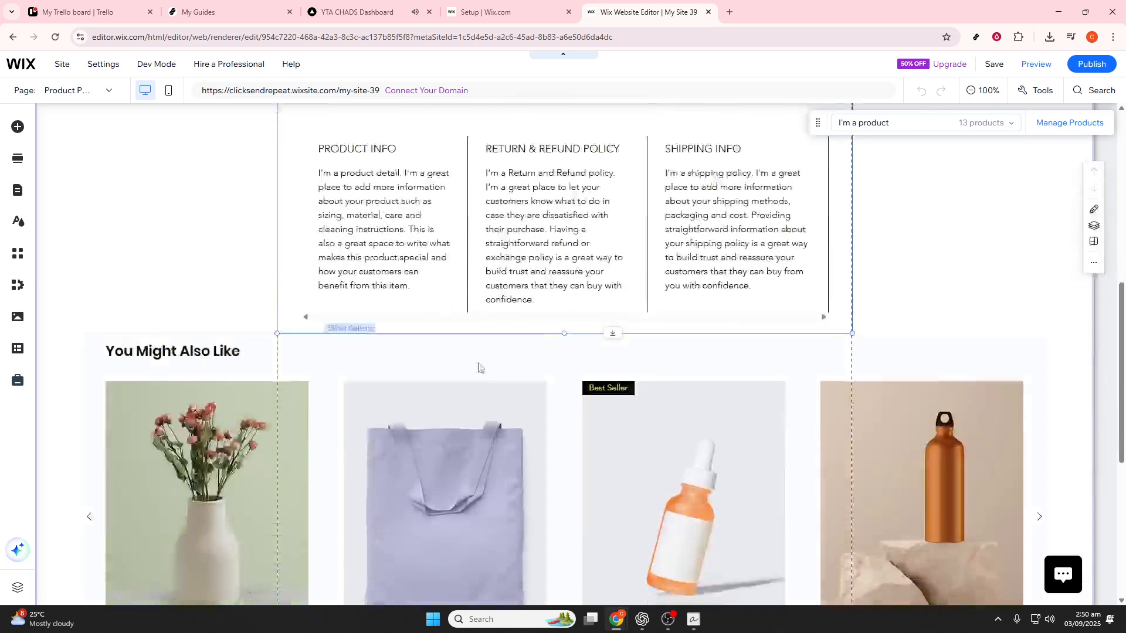
scroll(463, 370, "down", 3)
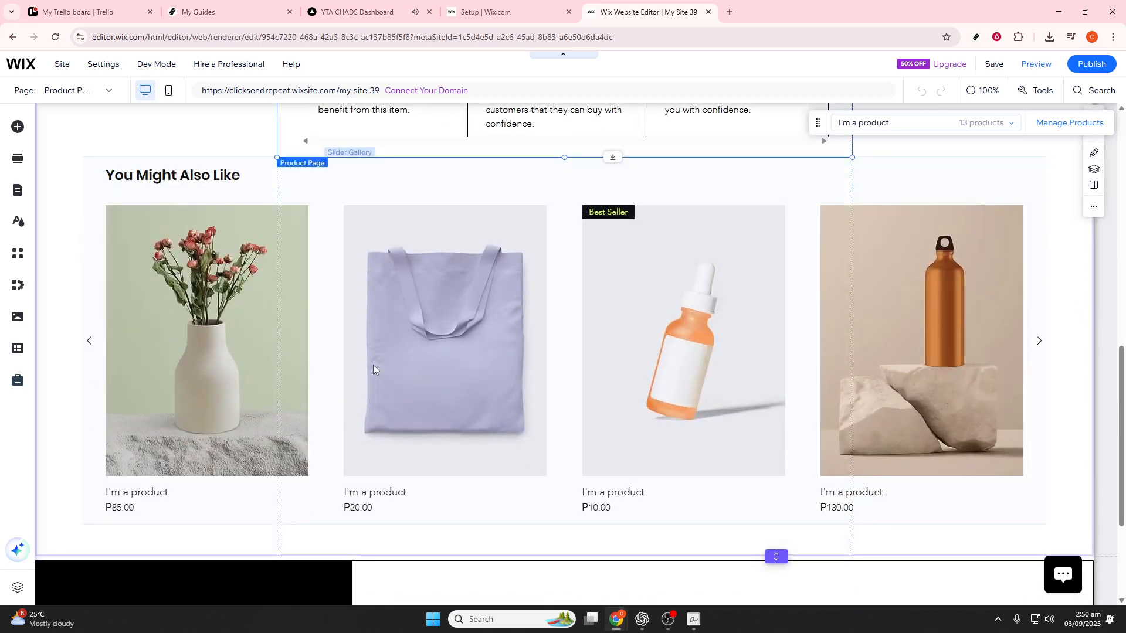
scroll(290, 381, "down", 1)
scroll(290, 384, "down", 2)
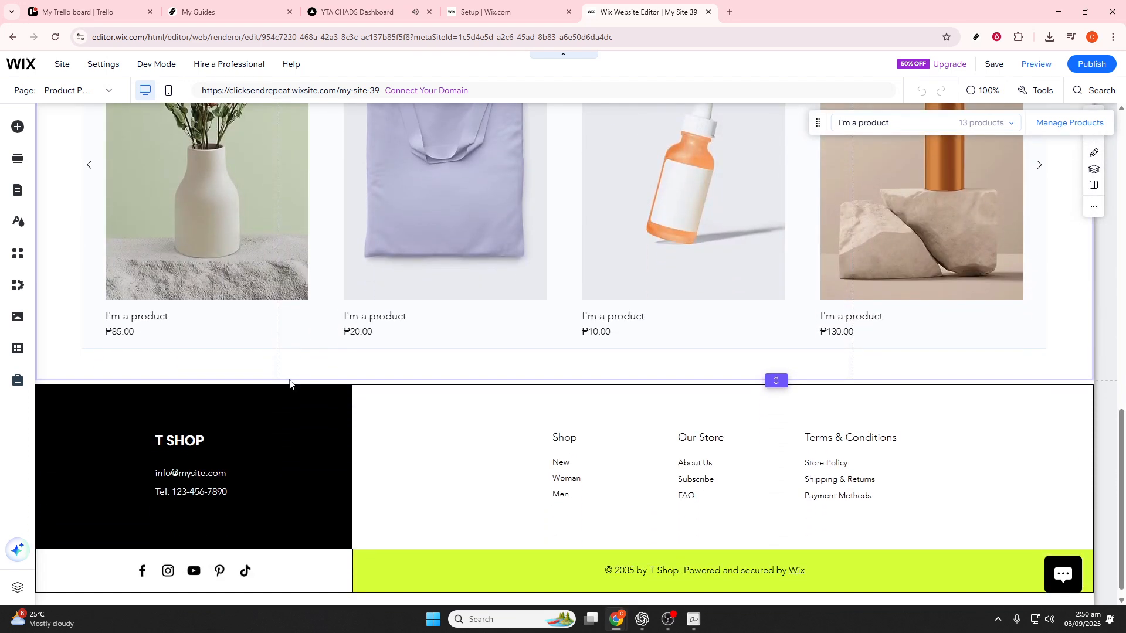
scroll(328, 376, "up", 3)
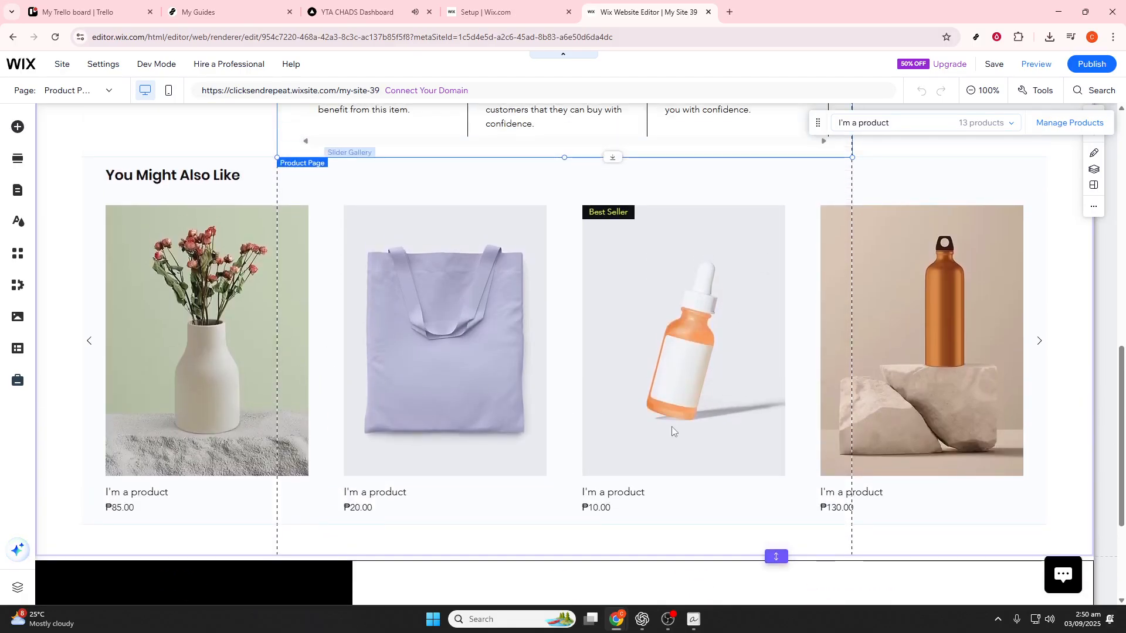
scroll(626, 413, "up", 3)
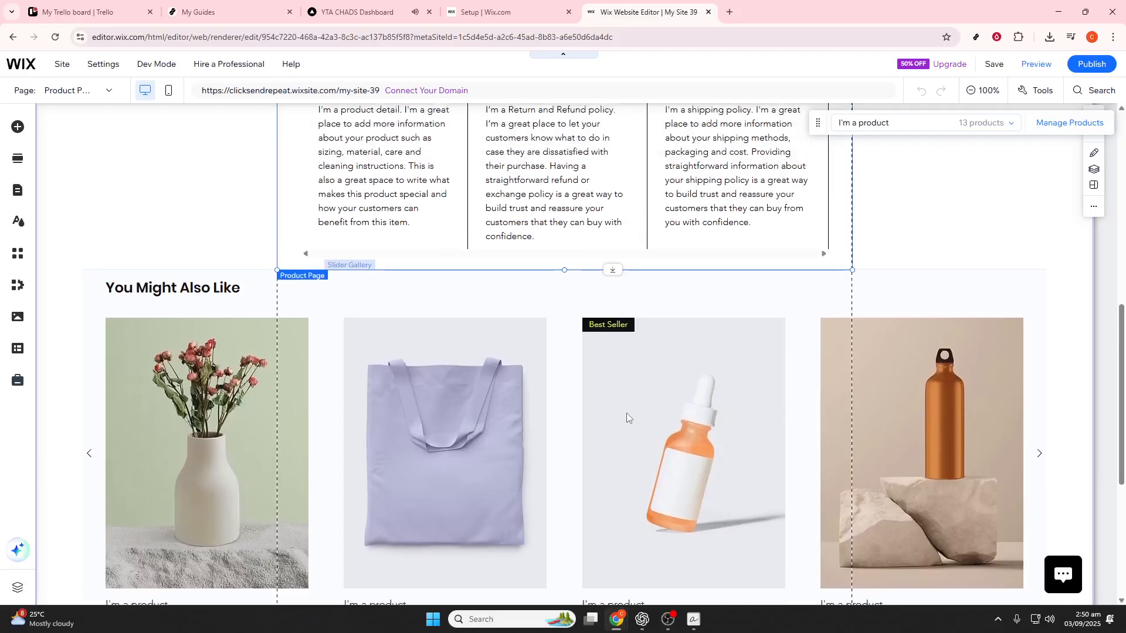
scroll(626, 412, "up", 4)
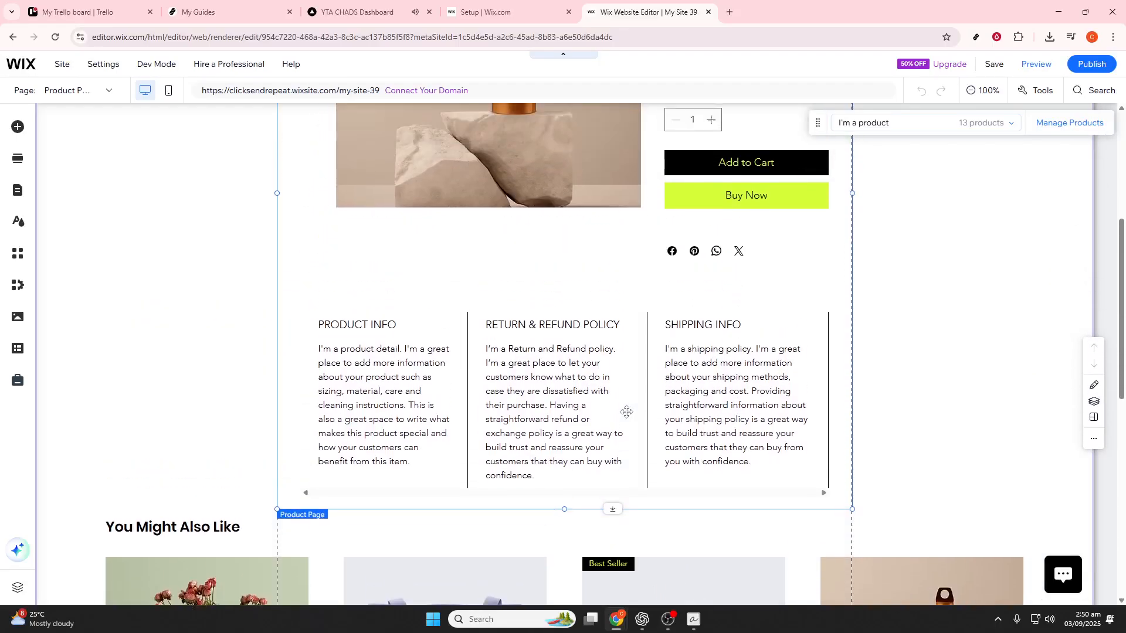
scroll(626, 412, "up", 3)
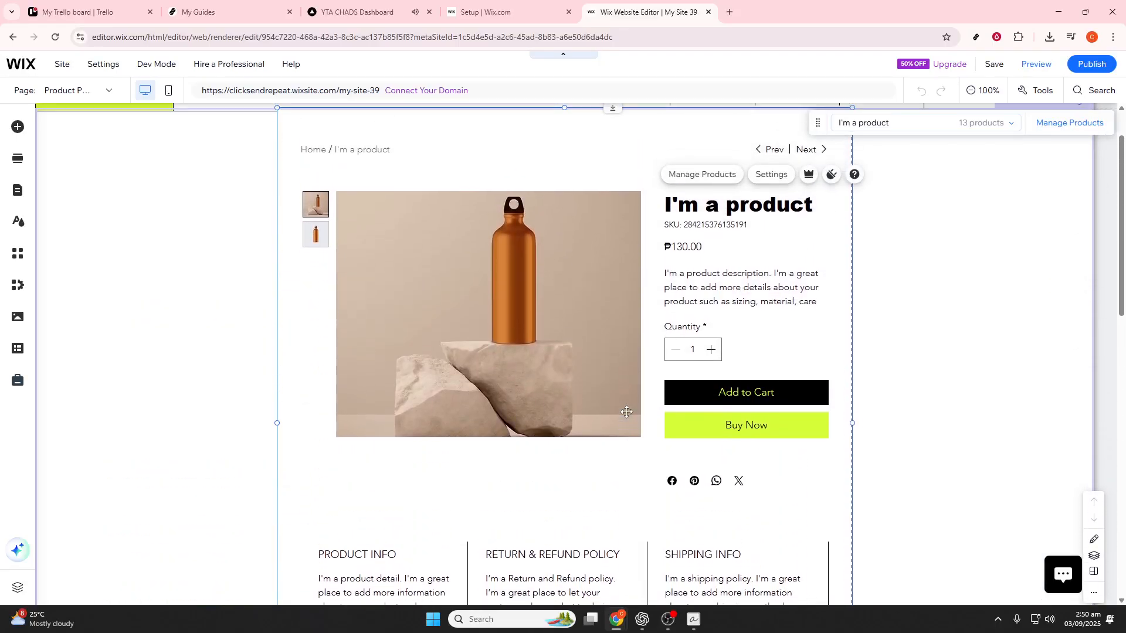
scroll(626, 412, "up", 1)
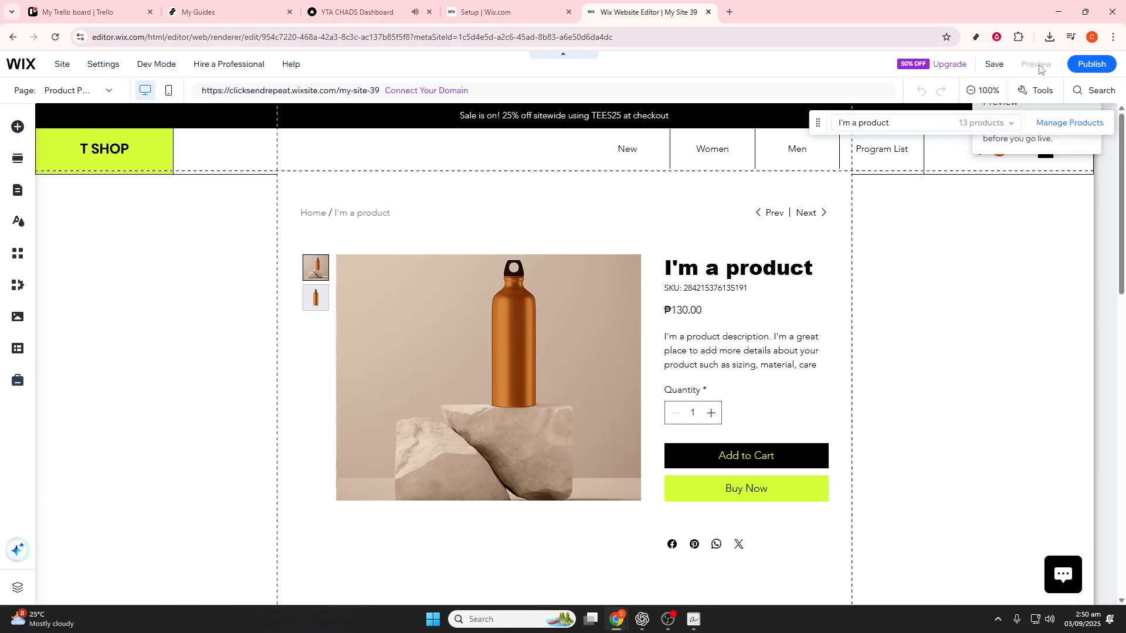
Step: Preview the Product Page and publish the site, dismissing the publication confirmation
mouse_move(1084, 69)
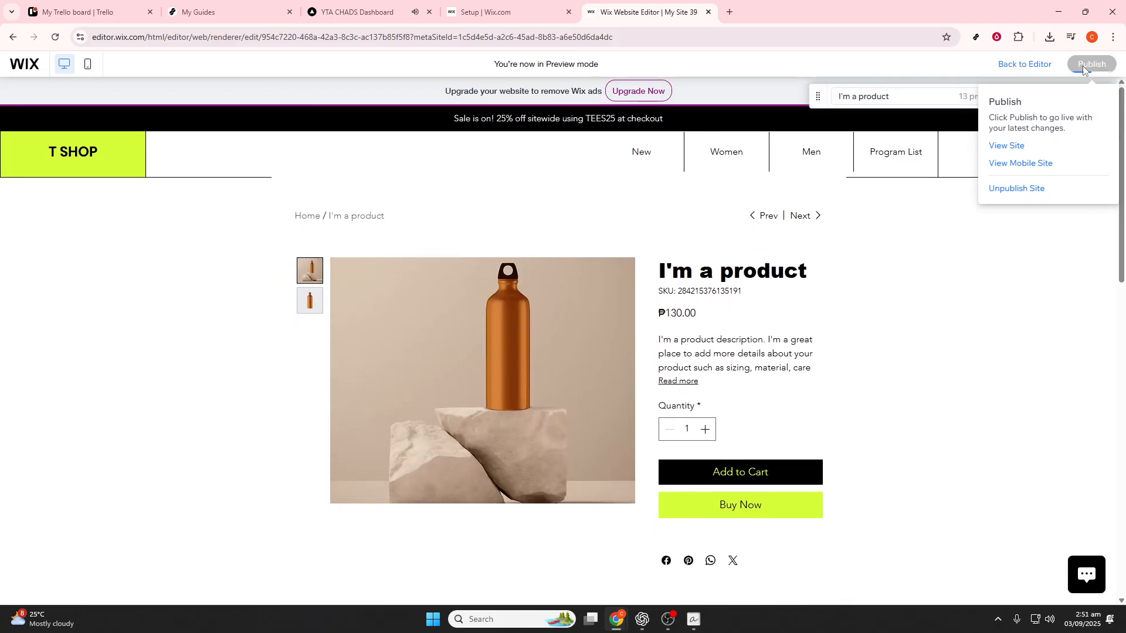
left_click(1082, 66)
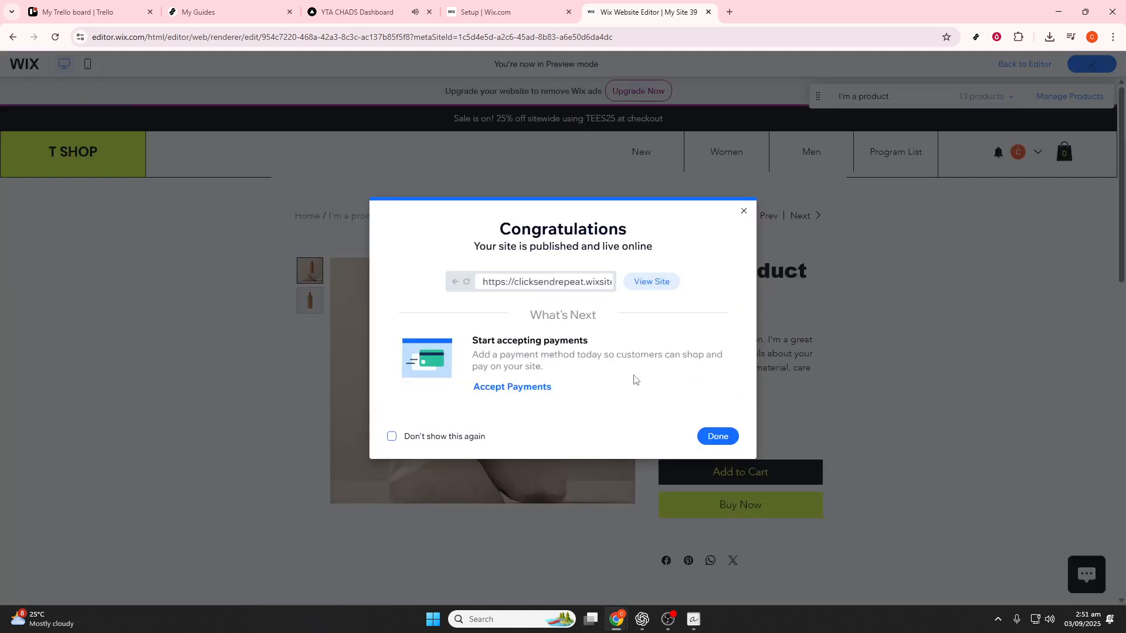
left_click(719, 436)
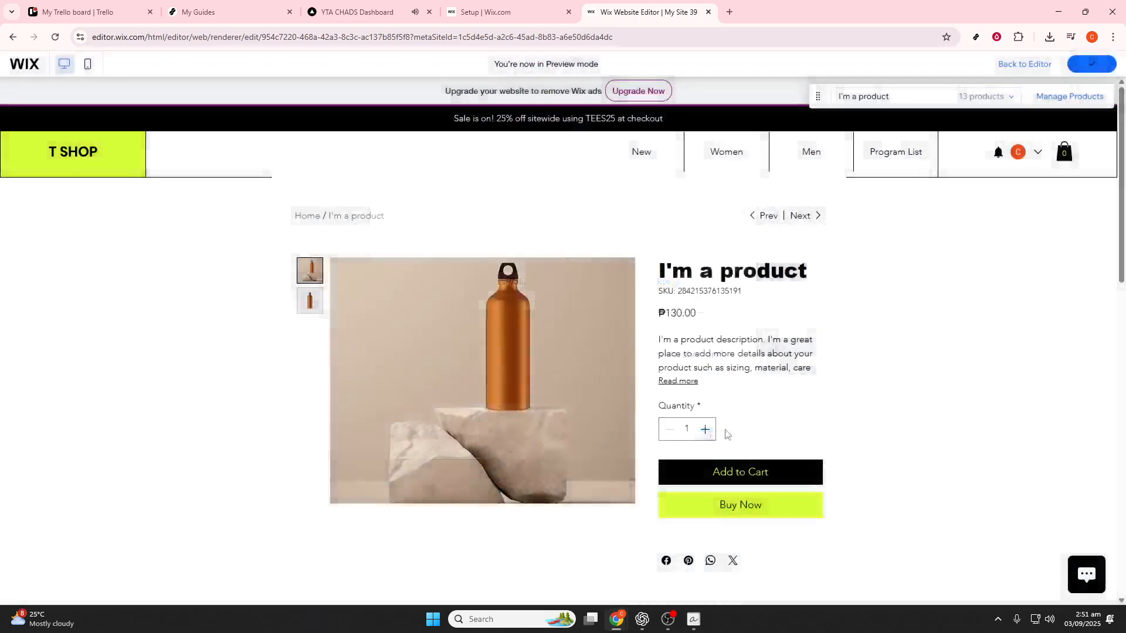